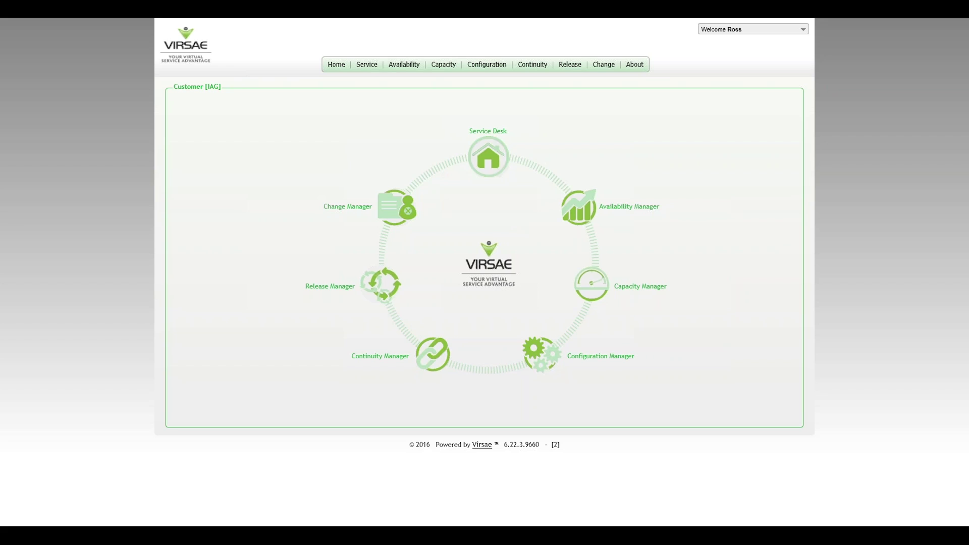
Open the service desk's dashboard management and start the existing dashboard.
left_click(488, 157)
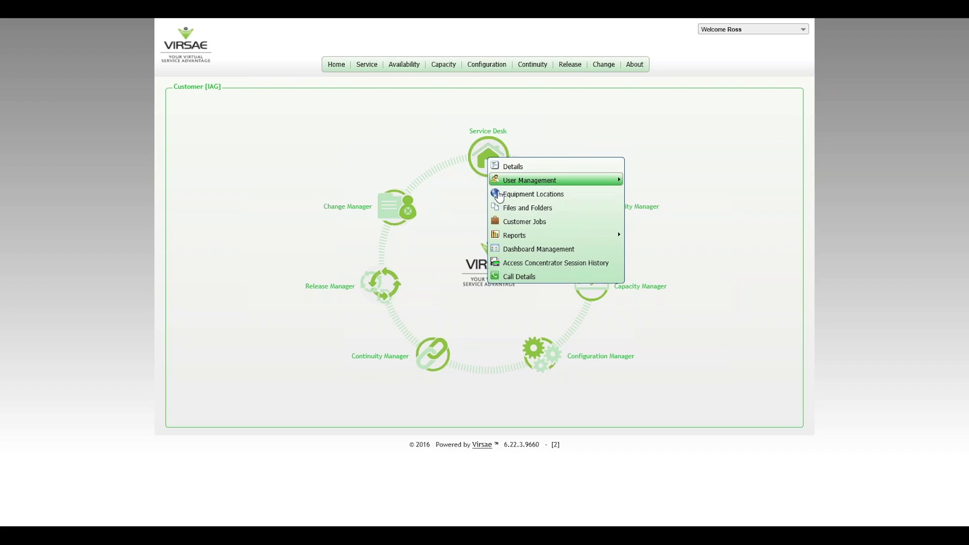
left_click(528, 252)
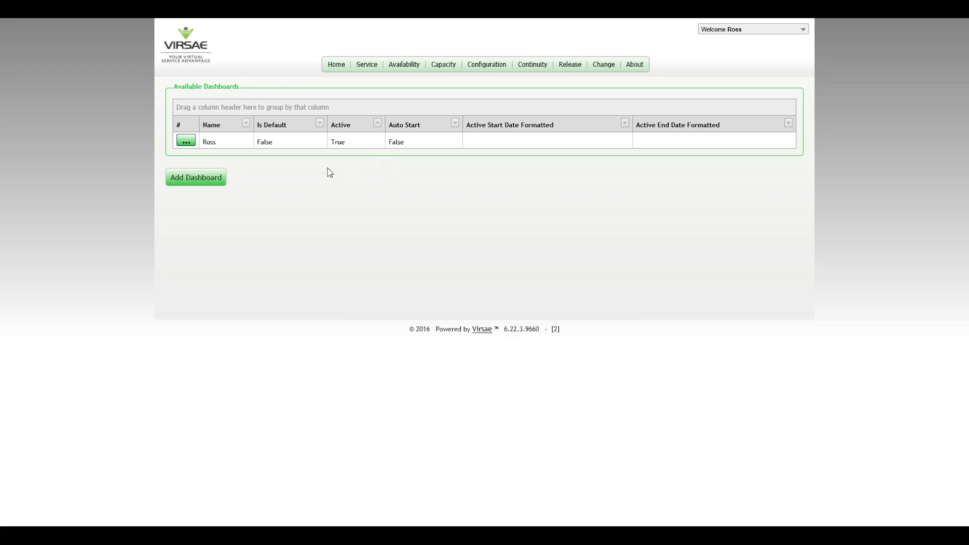
left_click(187, 144)
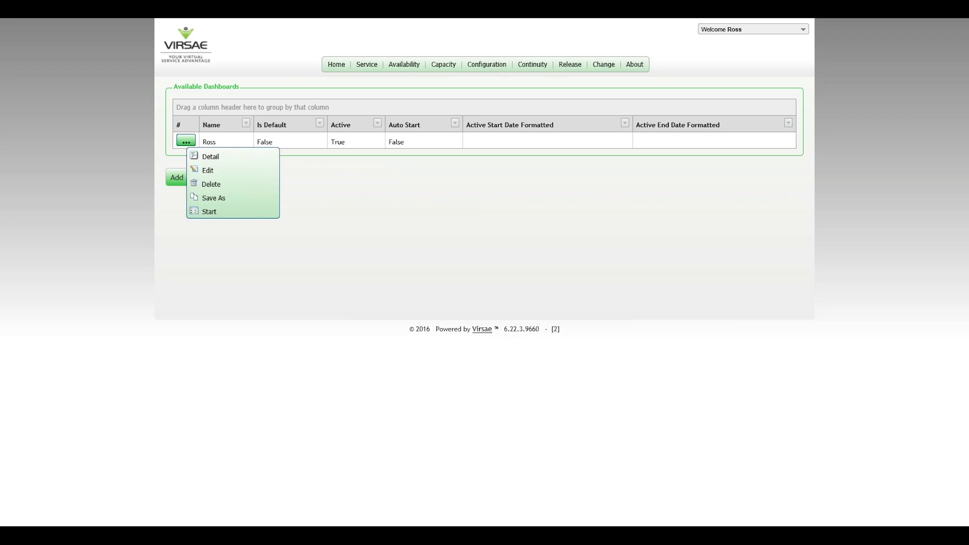
left_click(211, 218)
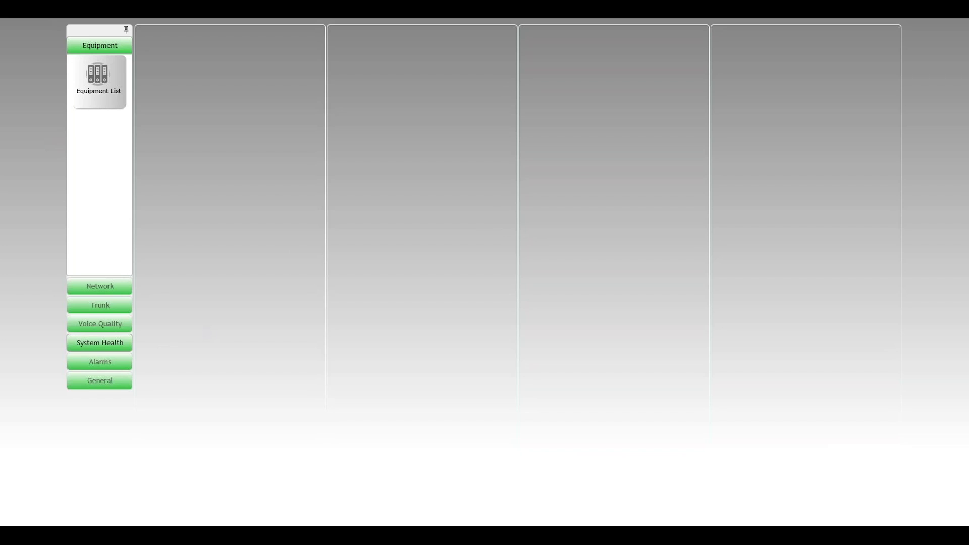
Add the ACM System Health dashlet to the dashboard's first column and Multiple Trunk Groups Traffic Details to the second.
left_click(98, 343)
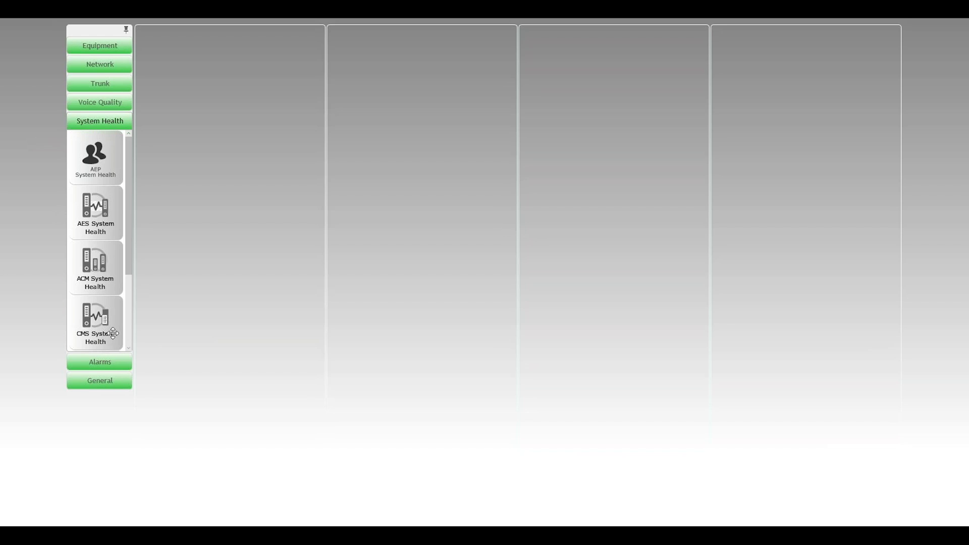
left_click_drag(130, 228, 125, 294)
mouse_move(98, 163)
left_mouse_down()
mouse_move(161, 154)
mouse_move(261, 95)
left_mouse_up()
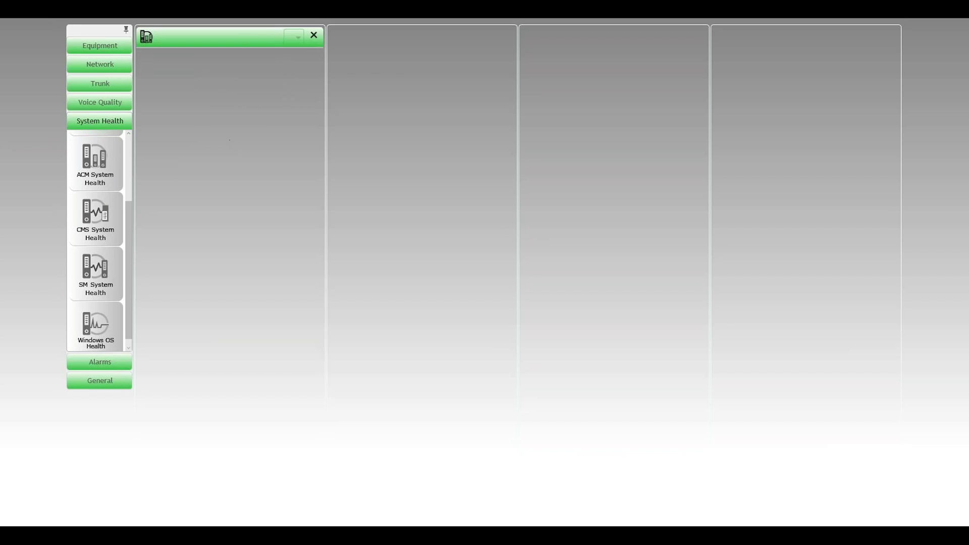
left_click(98, 85)
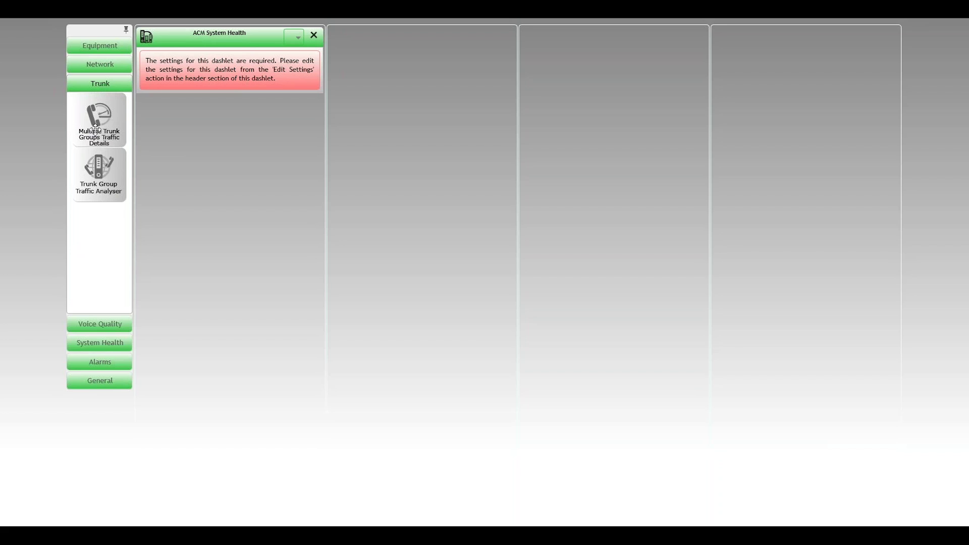
left_click_drag(95, 129, 404, 68)
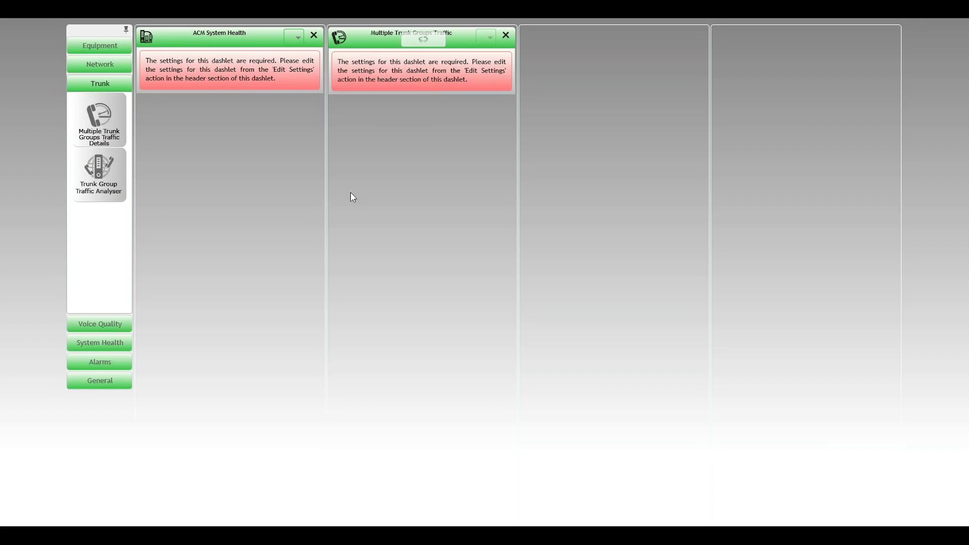
Add the Voice Quality Active Streams dashlet to the third column and Voice Quality Calls in Progress to the fourth.
left_click(109, 324)
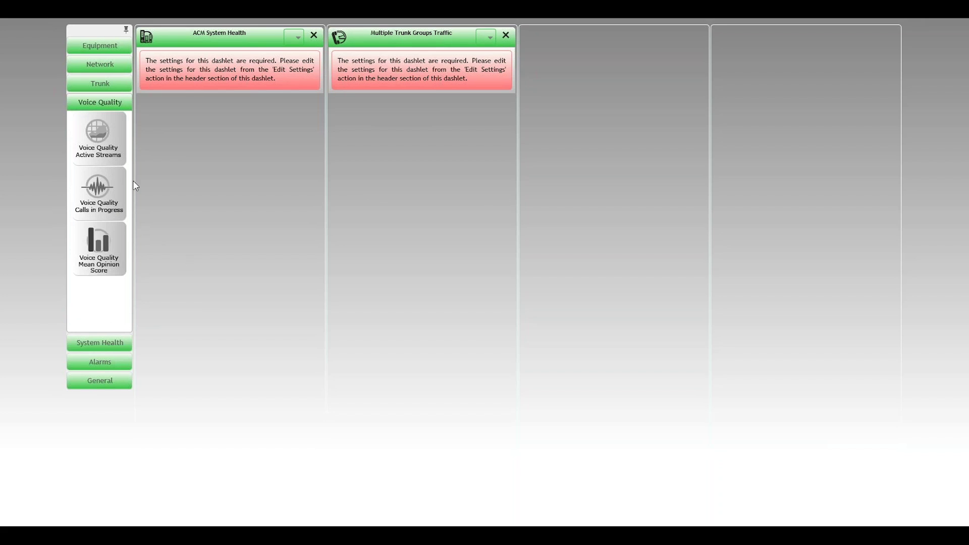
left_click_drag(97, 143, 606, 75)
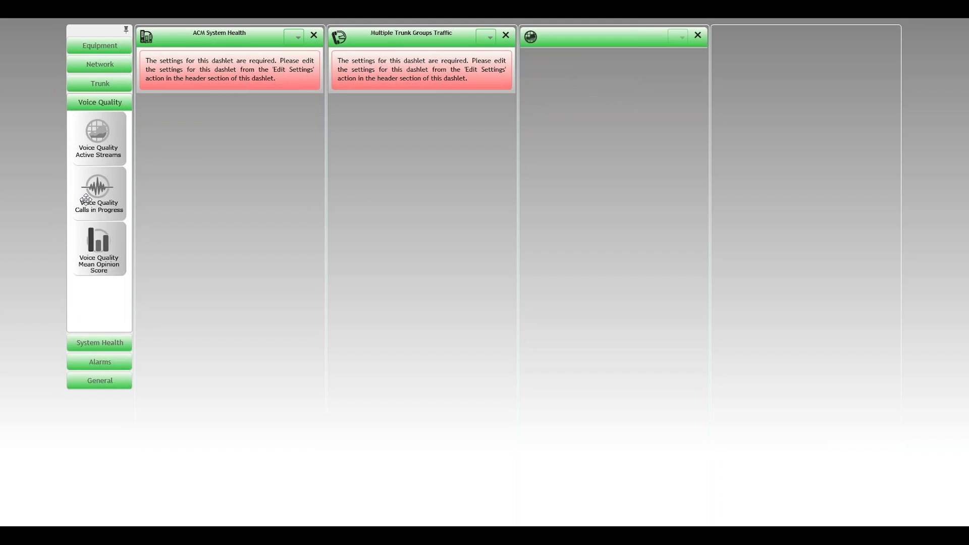
left_click_drag(88, 196, 784, 87)
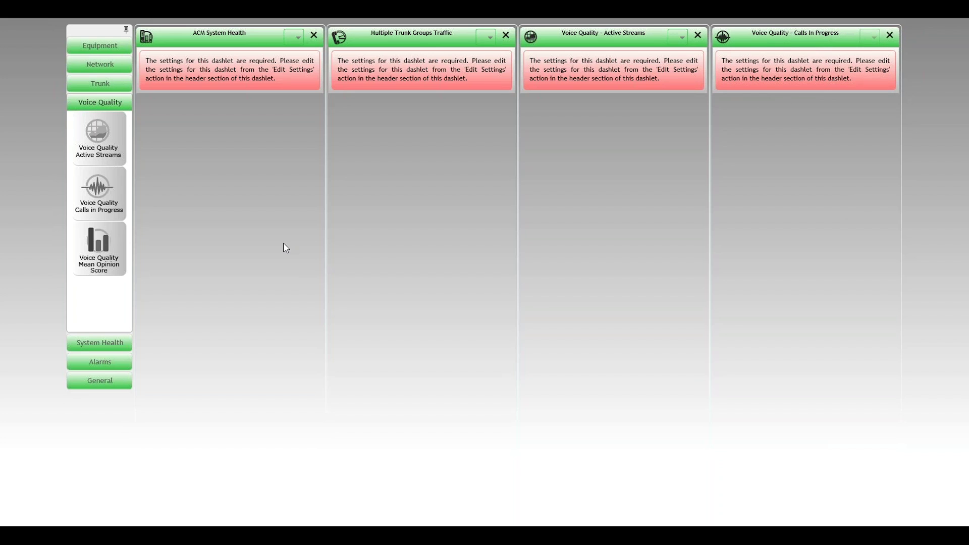
Configure the ACM System Health dashlet with location New Zealand and equipment UXPRAKLACM03, and save its settings.
left_click(298, 39)
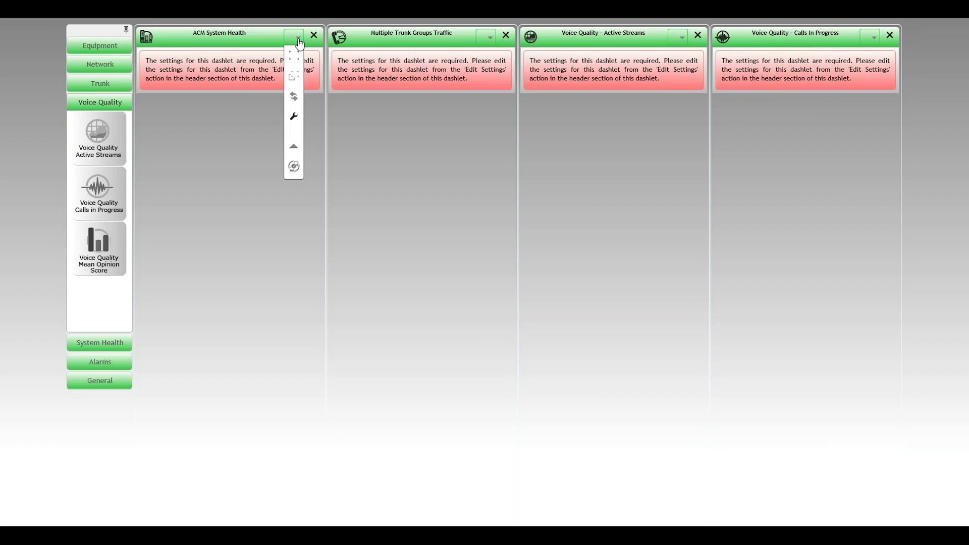
left_click(294, 117)
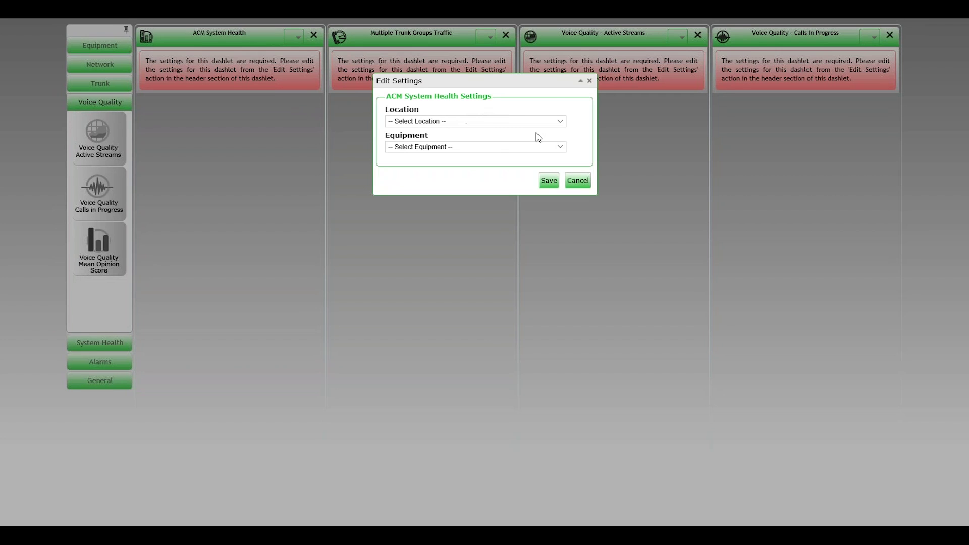
left_click(559, 123)
left_click(424, 129)
left_click(561, 149)
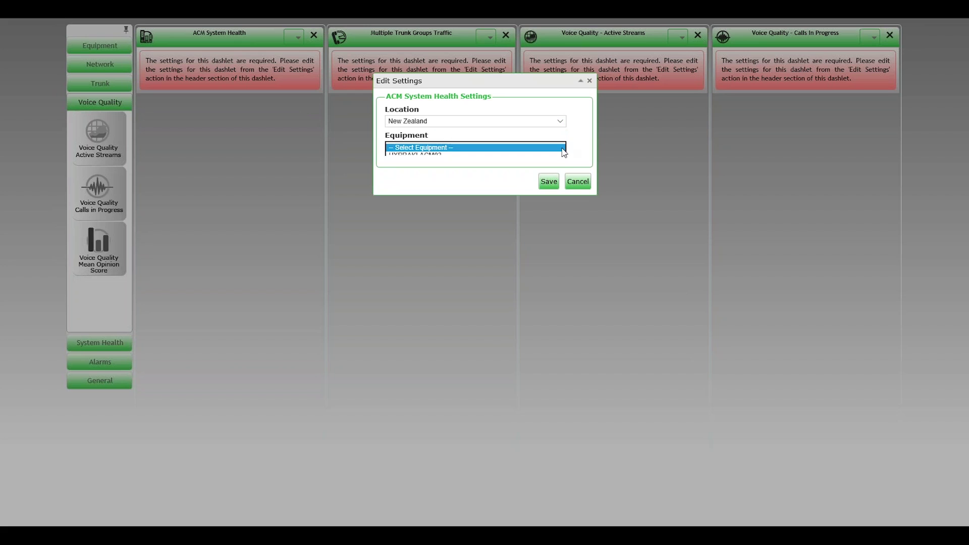
left_click(427, 158)
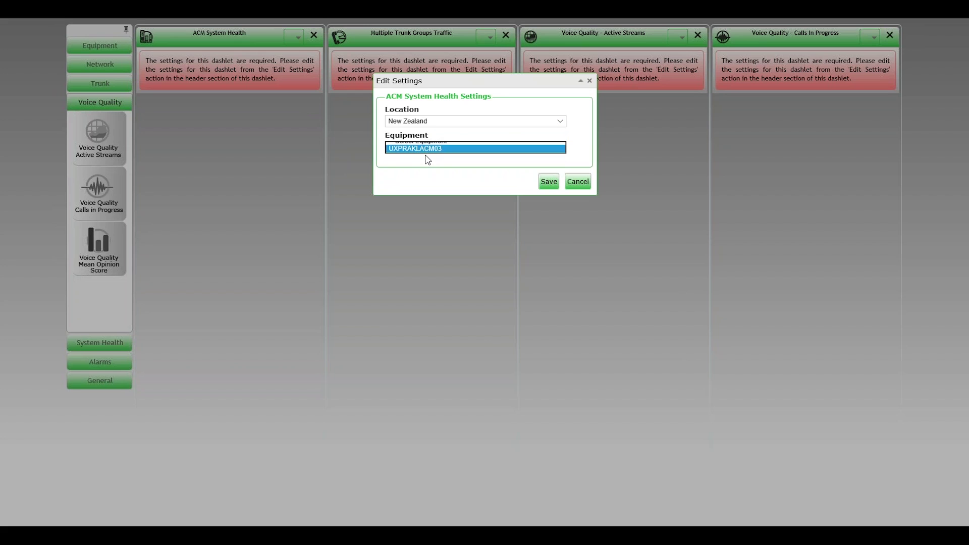
left_click(549, 182)
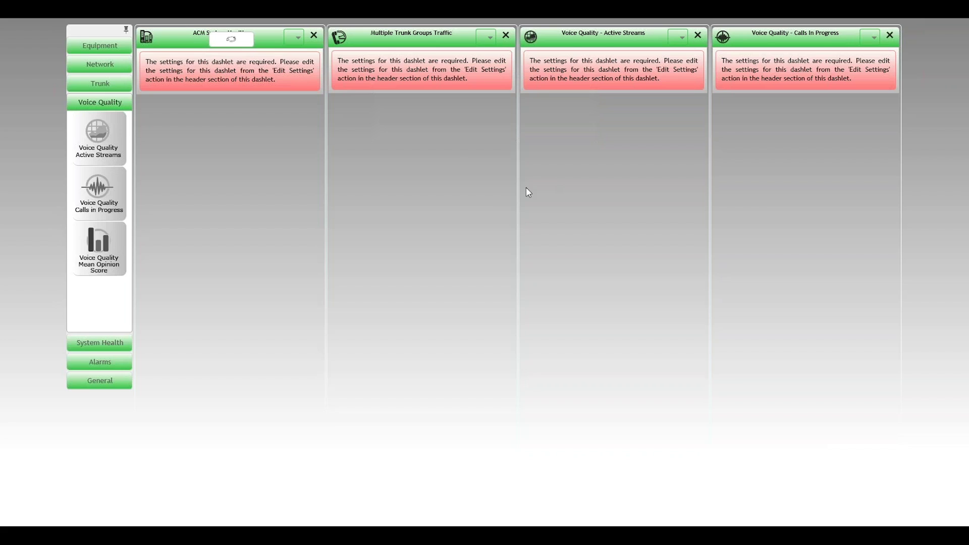
Configure the Multiple Trunk Groups Traffic dashlet for New Zealand, equipment UXPRAKLACM03 and all trunk group IDs, and save it.
left_click(490, 38)
left_click(487, 118)
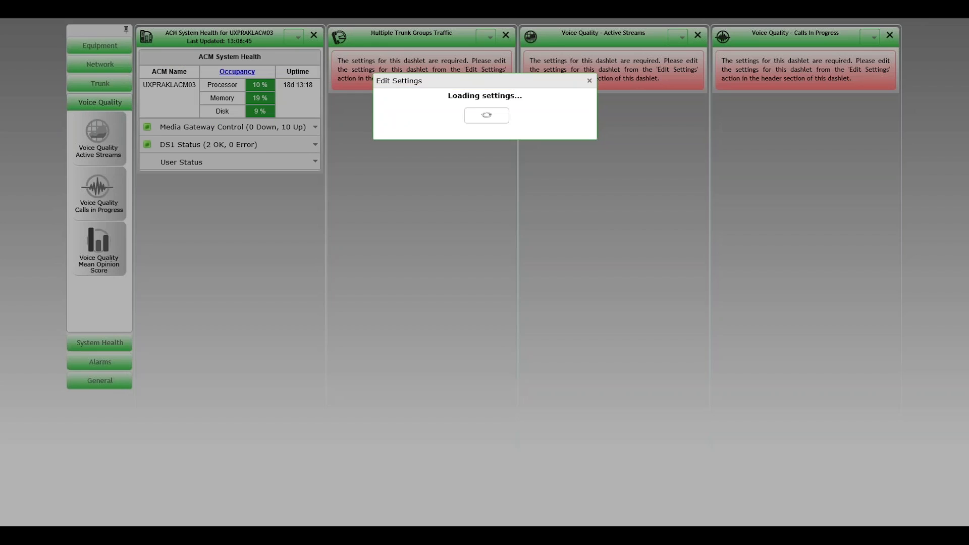
left_click(561, 122)
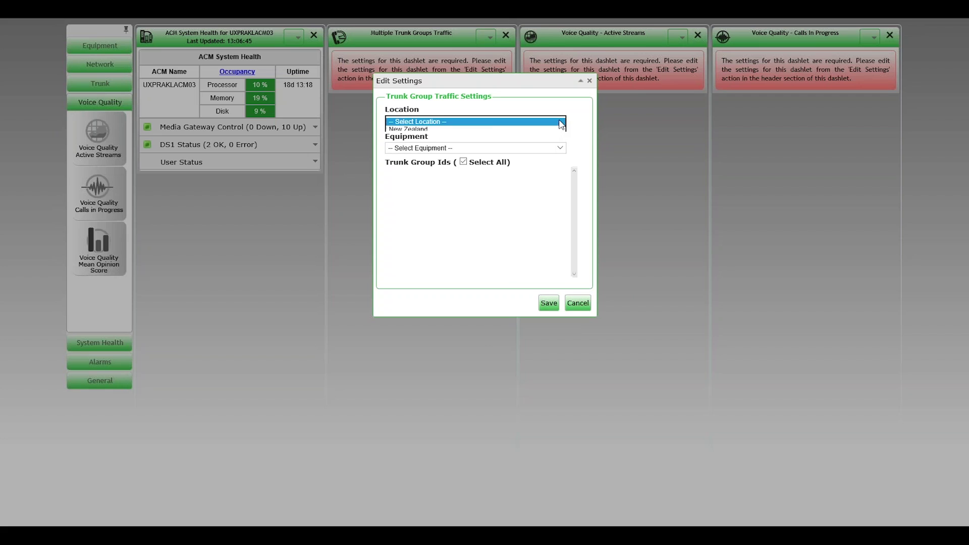
left_click(430, 133)
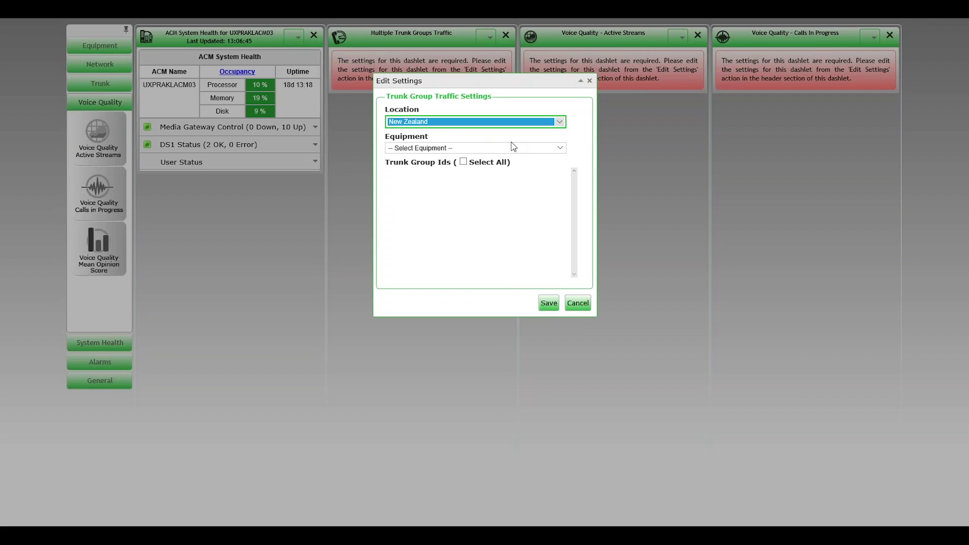
left_click(560, 148)
left_click(415, 155)
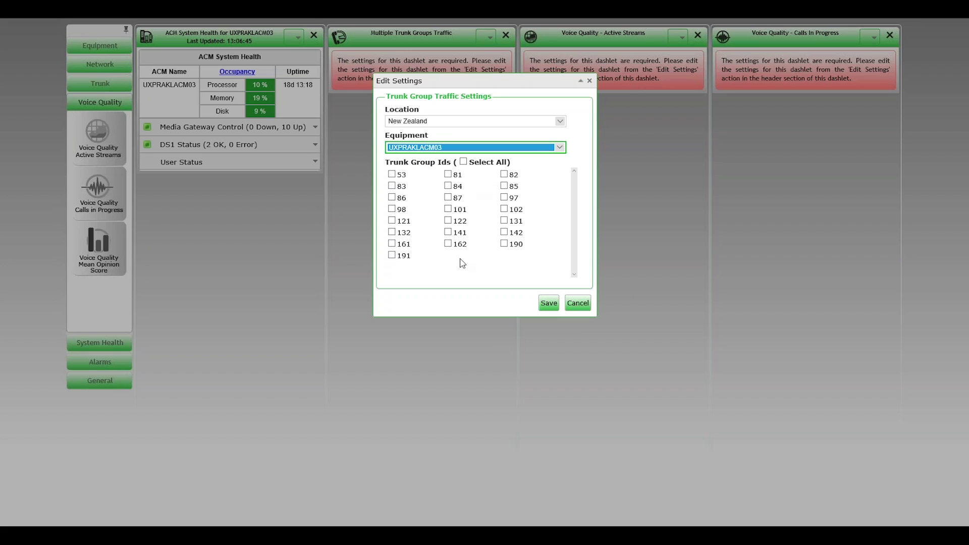
left_click(464, 162)
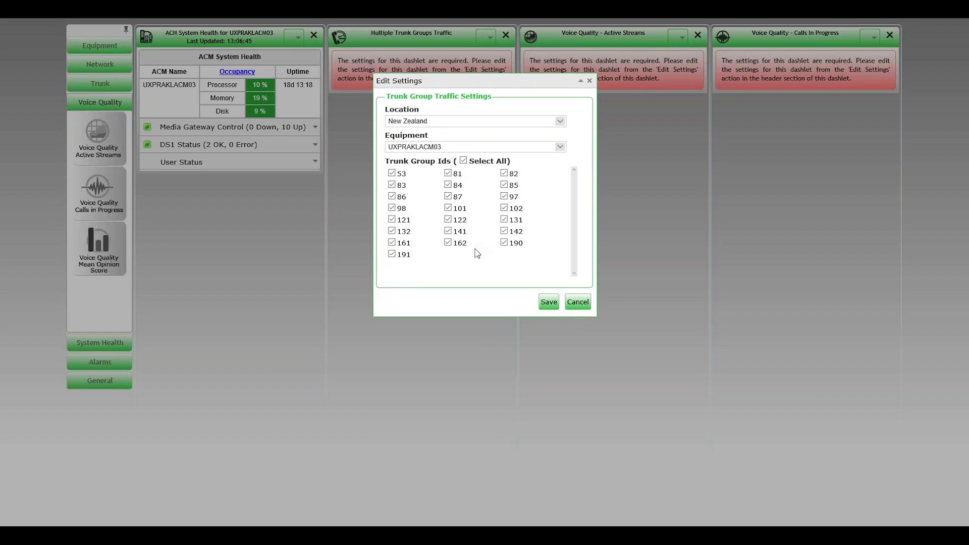
left_click(546, 303)
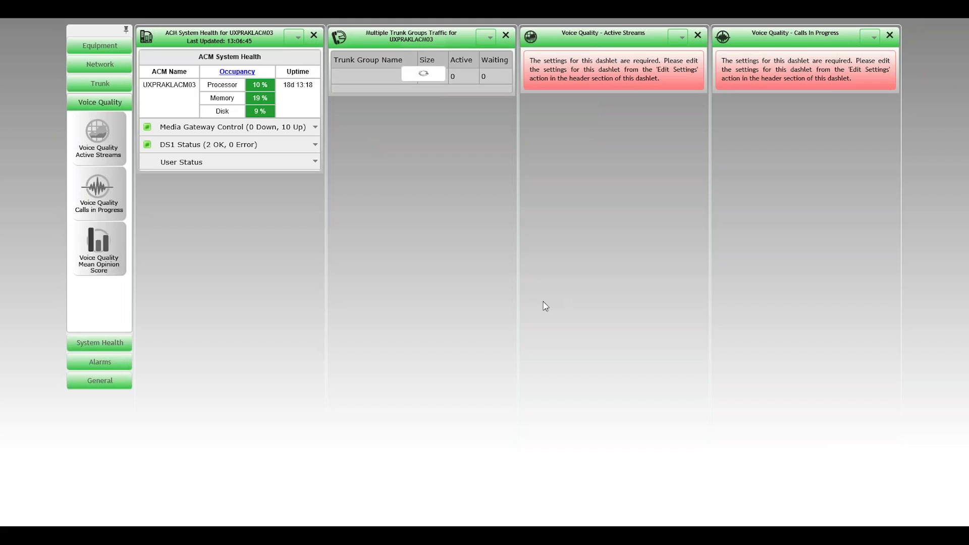
Set the Voice Quality Active Streams dashlet's location to New Zealand and save its settings.
left_click(682, 37)
left_click(680, 124)
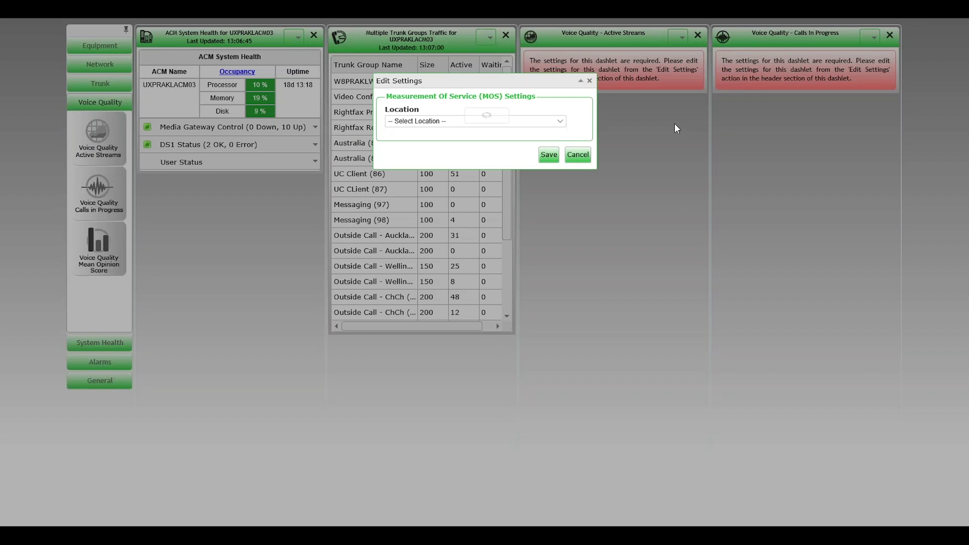
left_click(560, 121)
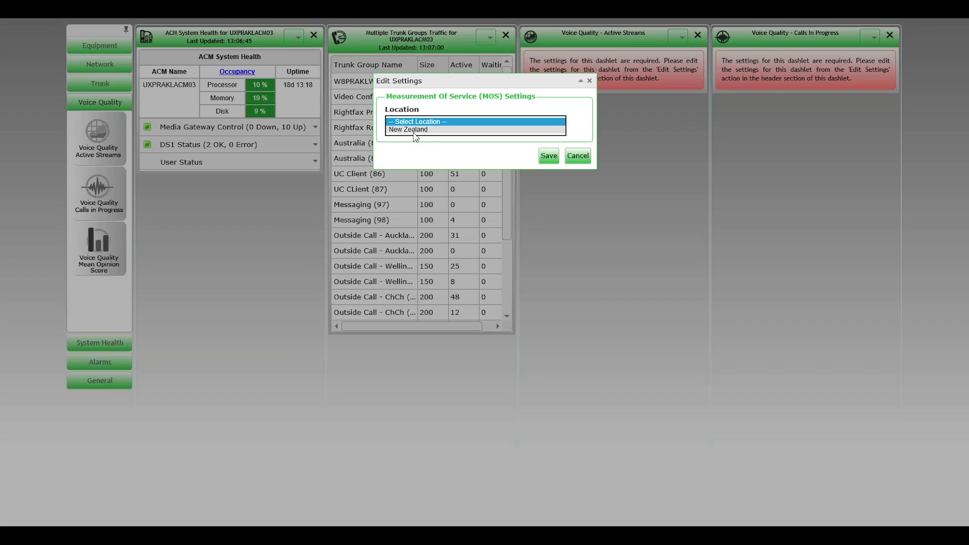
left_click(409, 134)
left_click(549, 155)
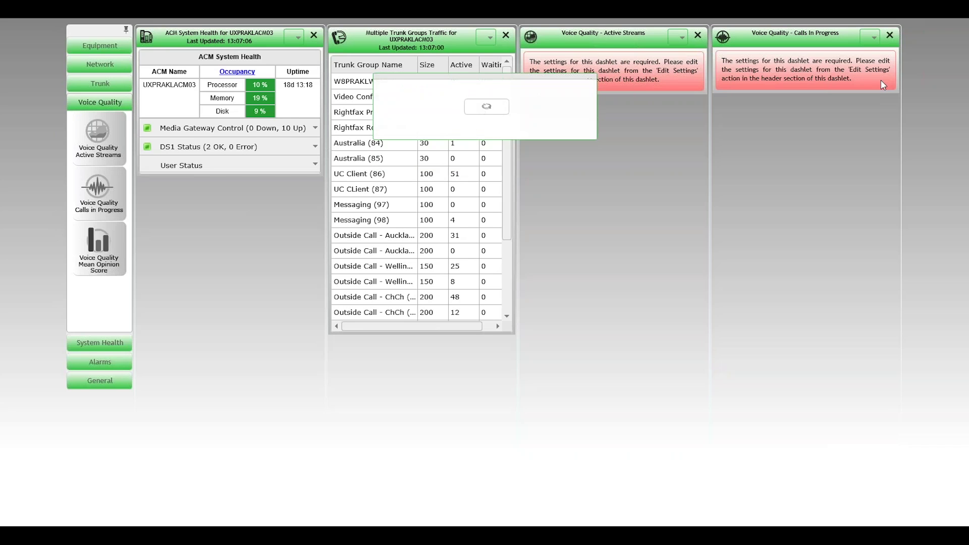
Set the Voice Quality Calls in Progress dashlet's location to New Zealand and save its settings.
left_click(875, 37)
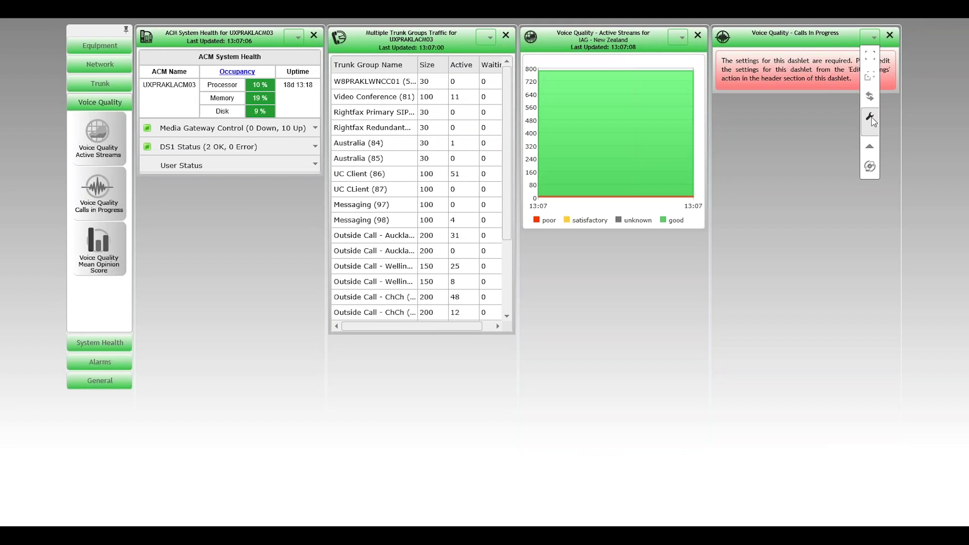
left_click(874, 123)
left_click(561, 121)
left_click(461, 134)
left_click(549, 156)
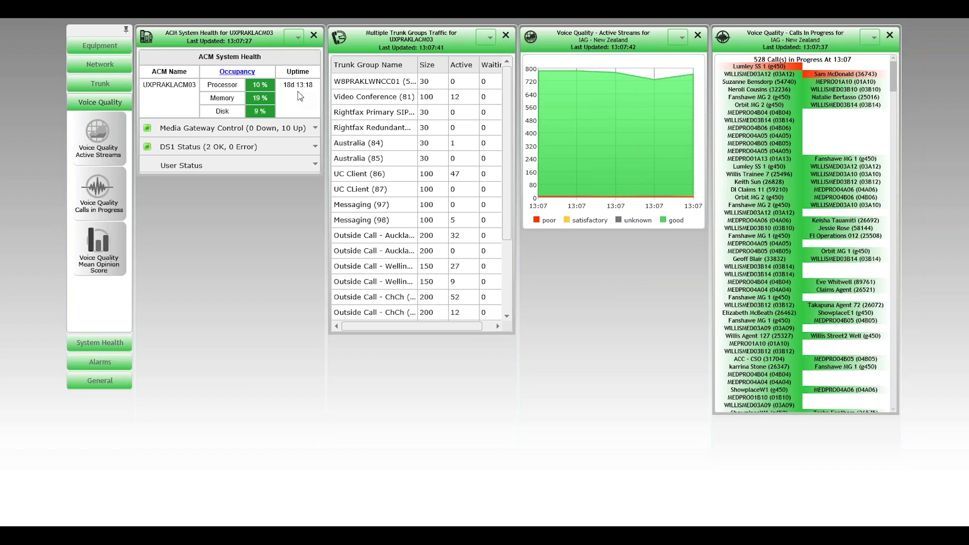
Show the processor and memory occupancy graph in the ACM System Health dashlet, and hide it again after viewing.
left_click(236, 77)
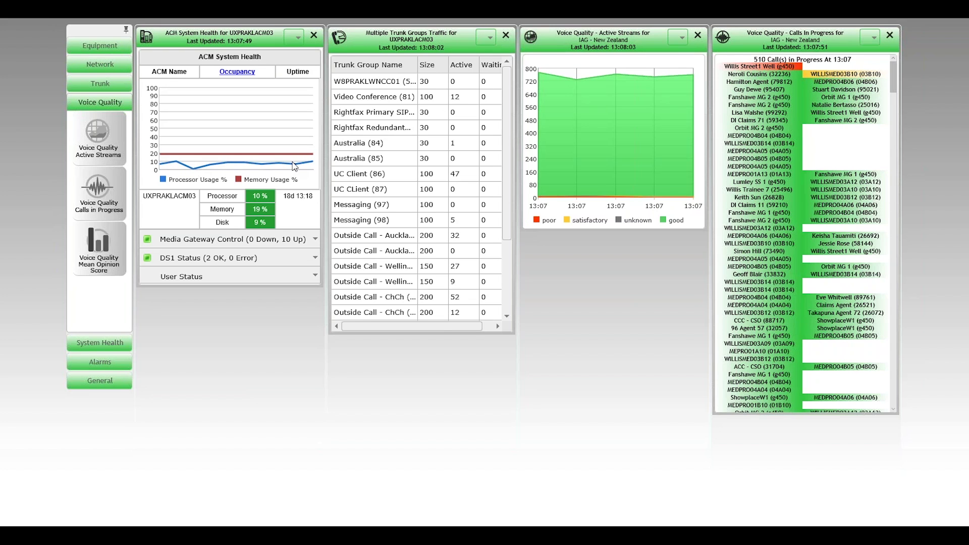
left_click(238, 75)
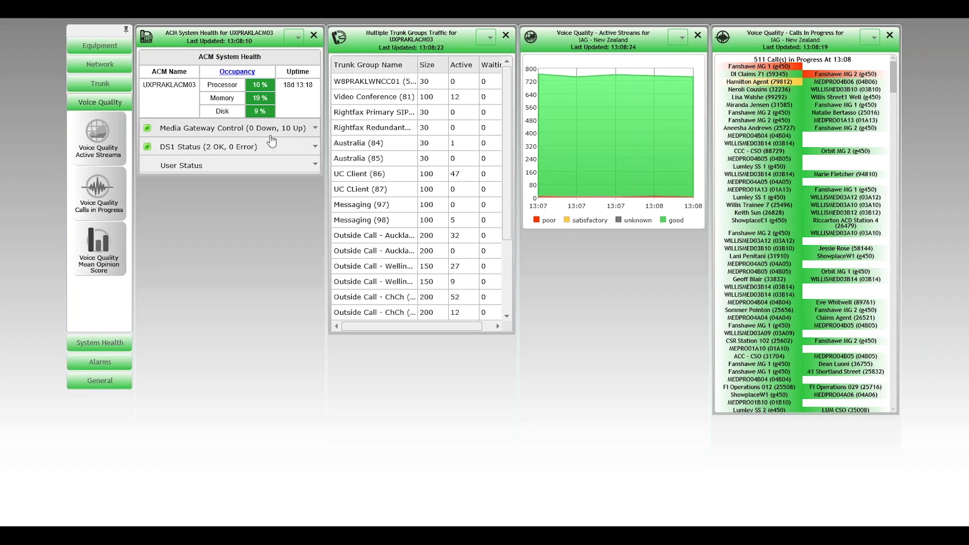
Expand the Media Gateway Control section, examine the details of individual gateways, and collapse the section.
left_click(315, 129)
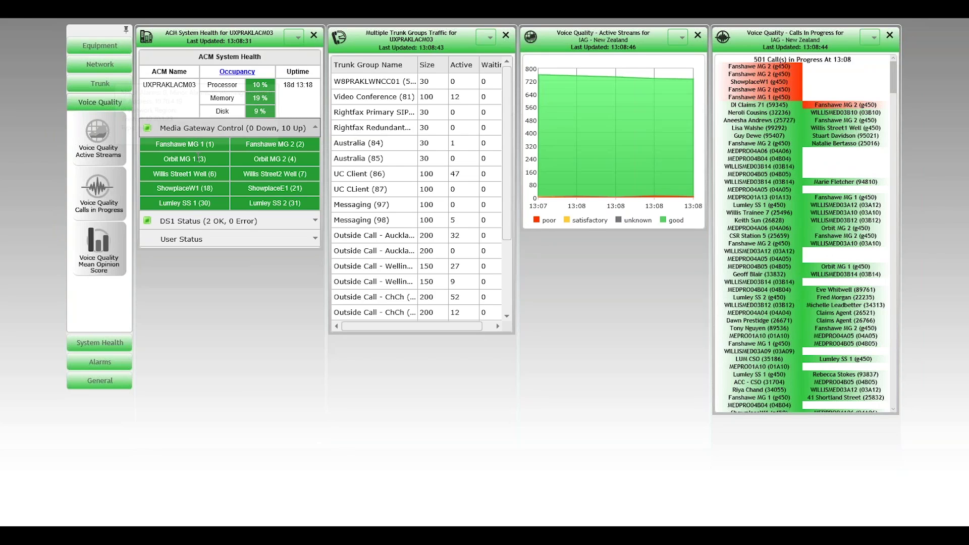
mouse_move(198, 157)
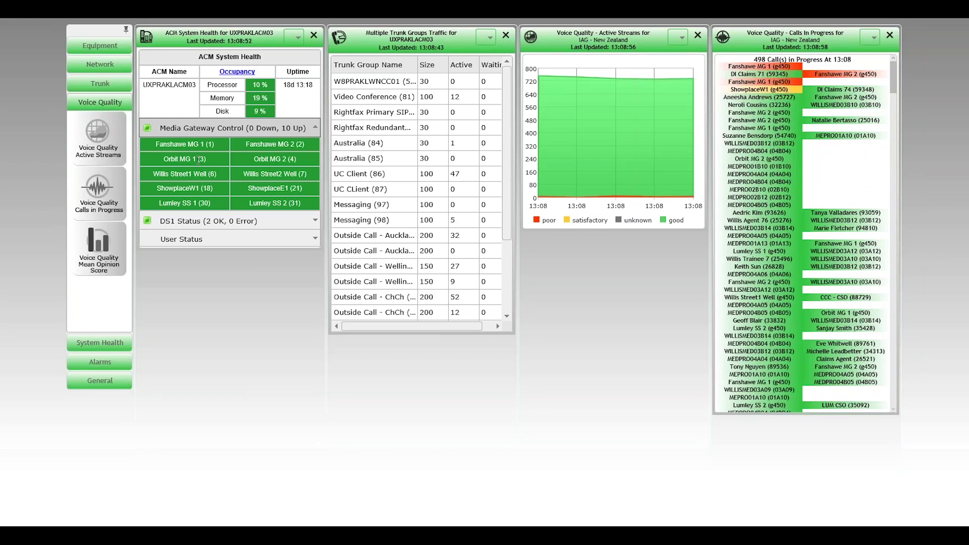
mouse_move(207, 176)
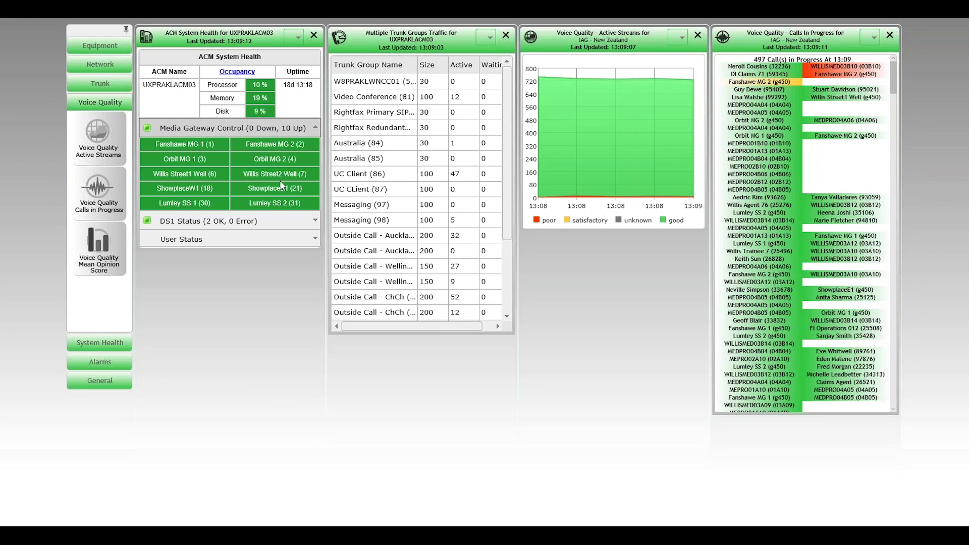
mouse_move(281, 173)
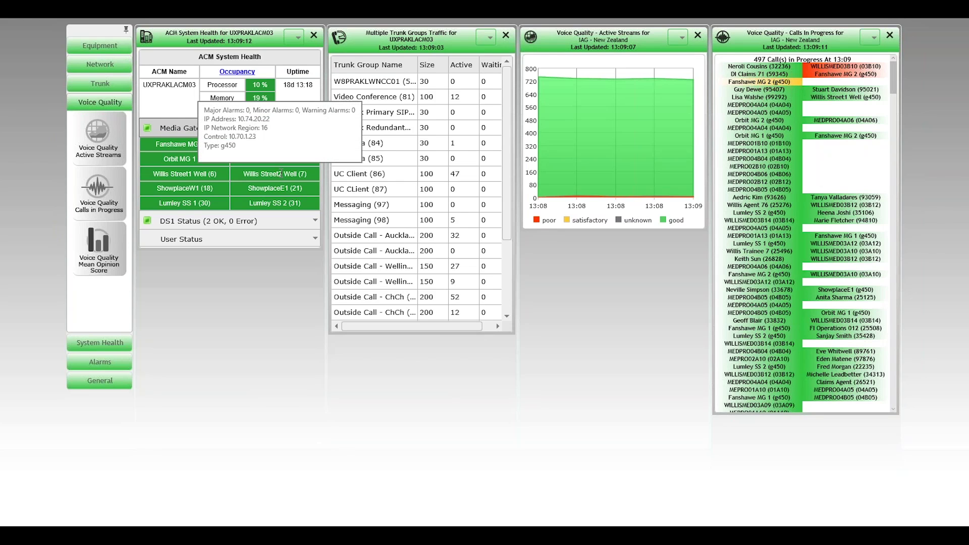
left_click(313, 128)
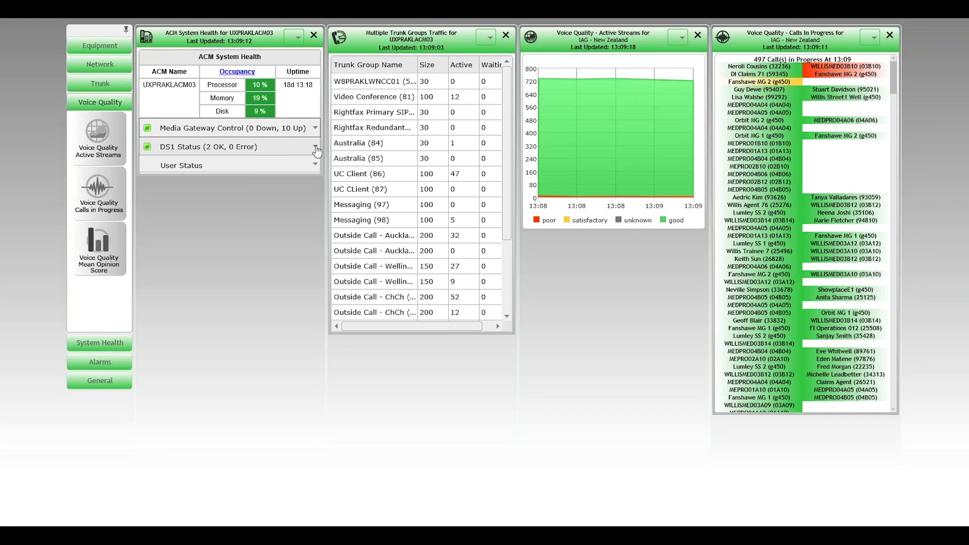
Expand the DS1 Status section, examine the error details of the individual trunks, and collapse the section.
left_click(316, 148)
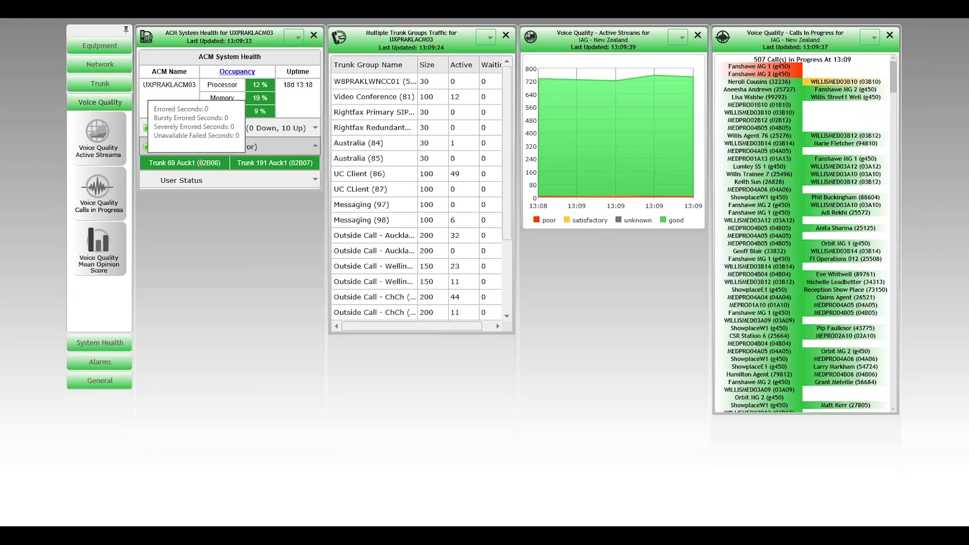
mouse_move(266, 163)
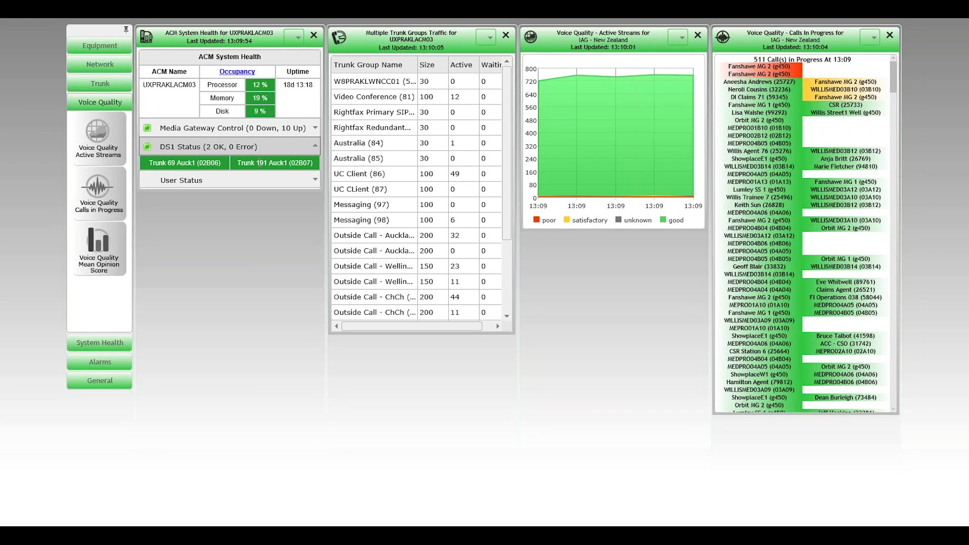
left_click(316, 147)
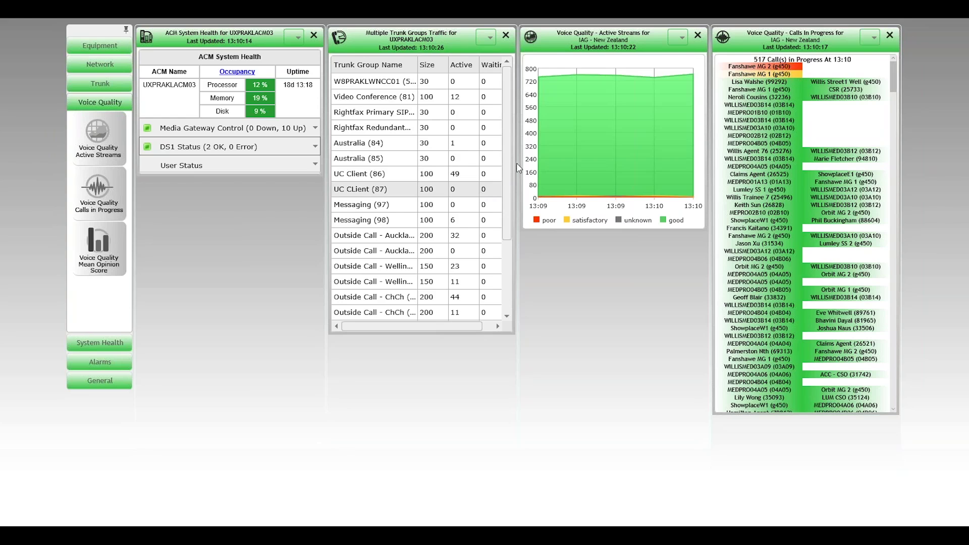
Review the Multiple Trunk Groups Traffic table and show the dashlets available in the Trunk category.
mouse_move(509, 159)
left_mouse_down()
mouse_move(503, 253)
mouse_move(503, 126)
left_mouse_up()
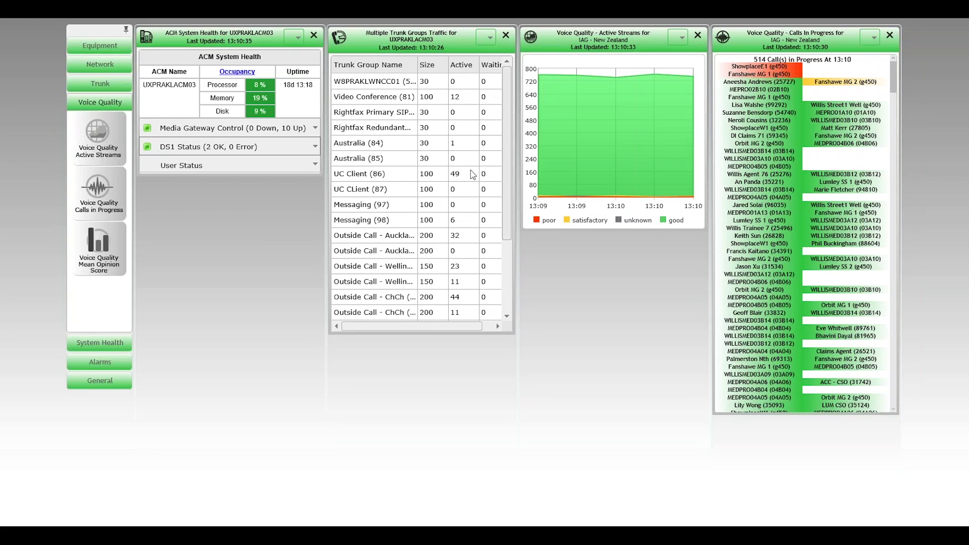
left_click(100, 85)
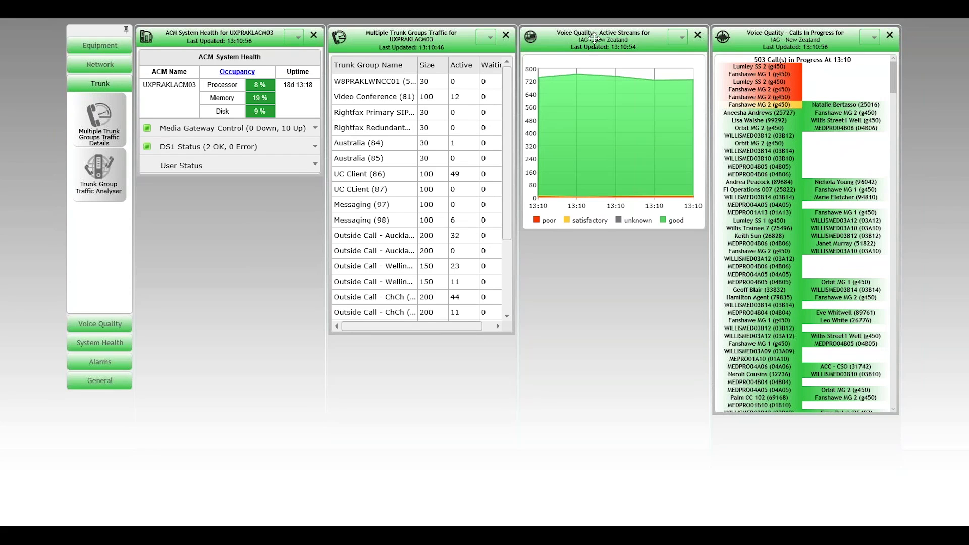
Examine the good and poor stream levels at the latest points of the Voice Quality Active Streams graph.
mouse_move(595, 48)
left_mouse_down()
mouse_move(595, 62)
mouse_move(591, 49)
left_mouse_up()
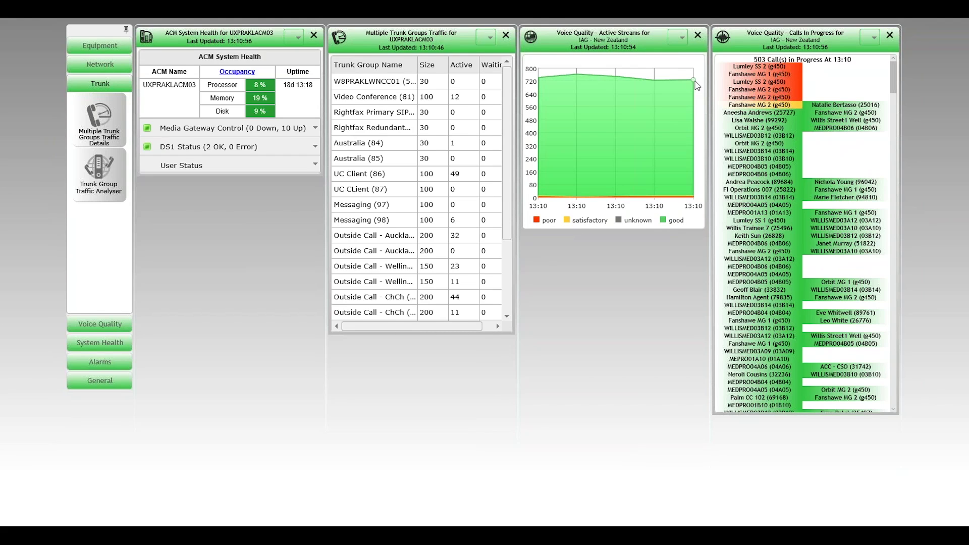
mouse_move(694, 82)
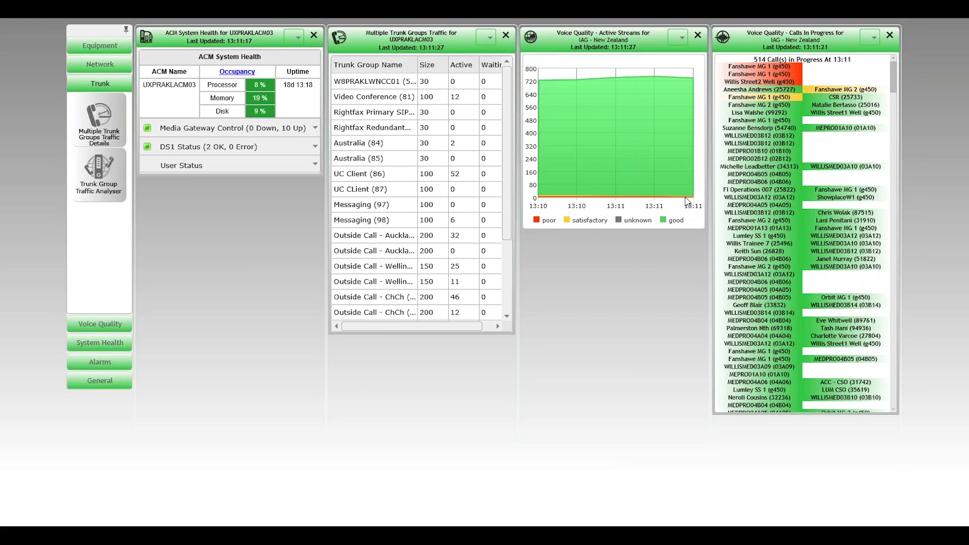
mouse_move(686, 95)
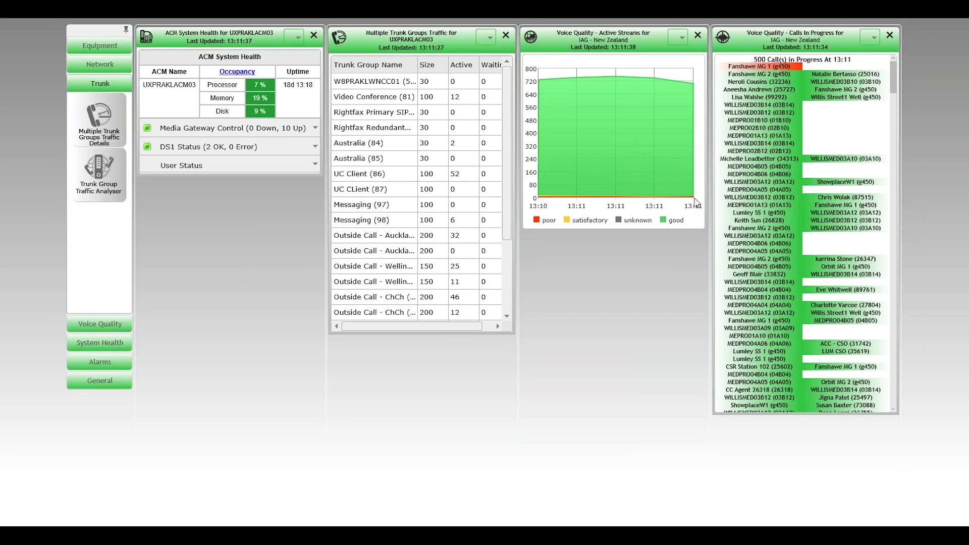
mouse_move(693, 201)
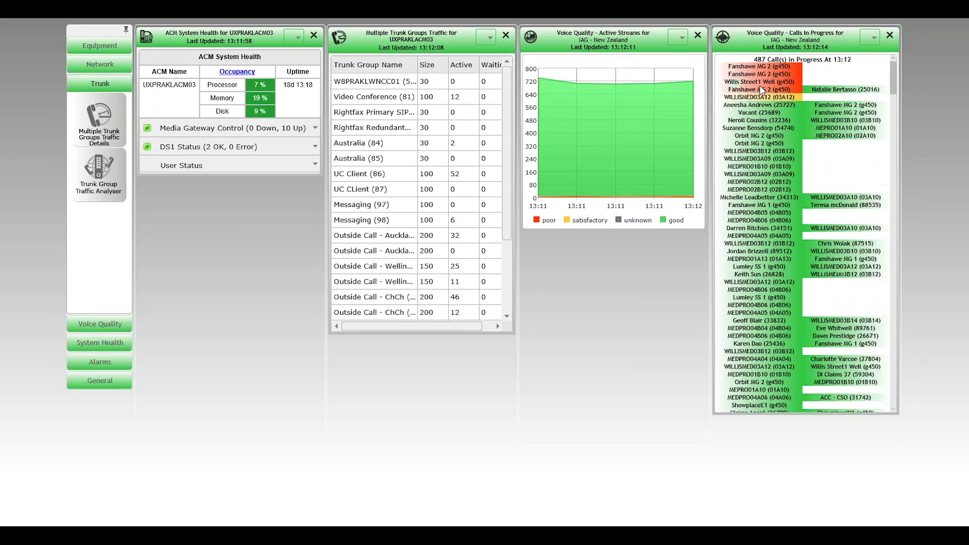
Inspect the endpoint address and MOS details of individual calls in the Voice Quality Calls in Progress dashlet.
mouse_move(771, 133)
mouse_move(754, 89)
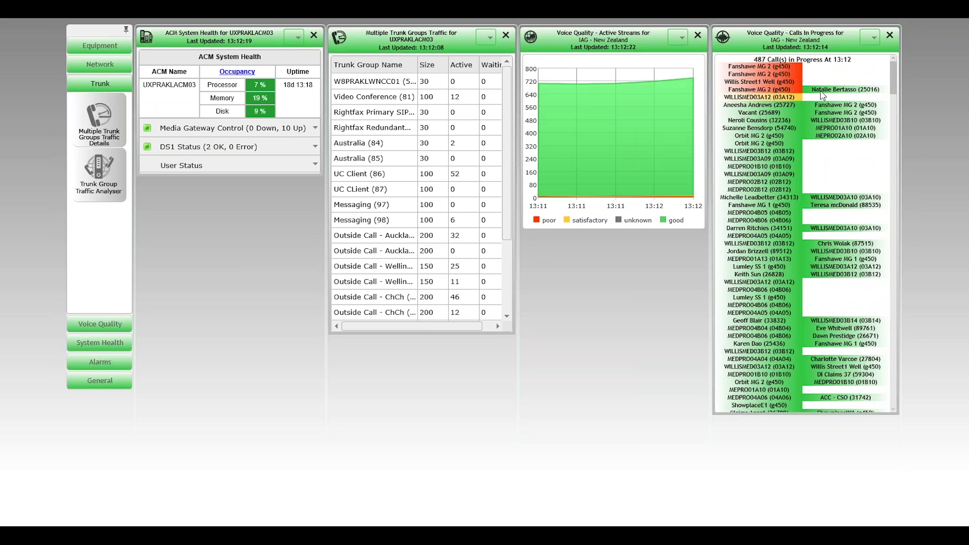
mouse_move(834, 93)
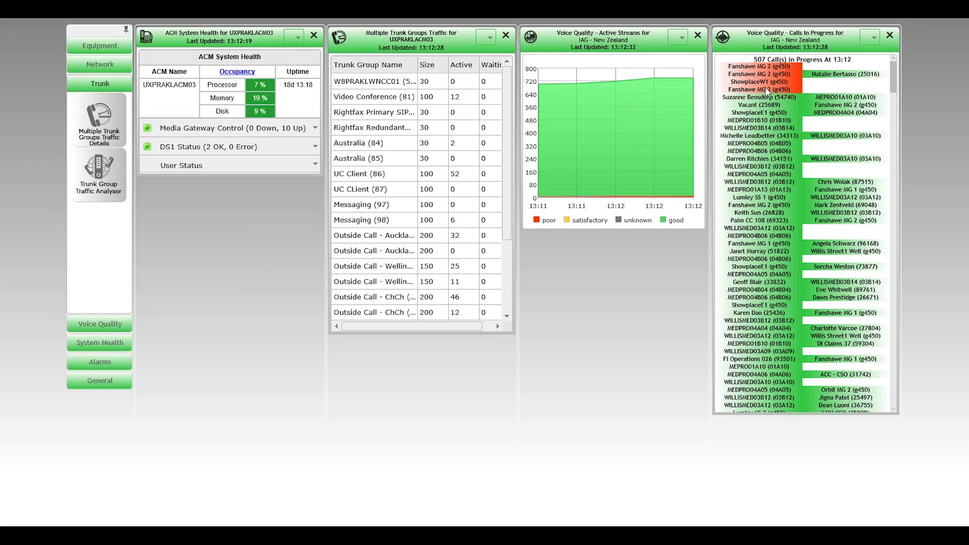
mouse_move(779, 68)
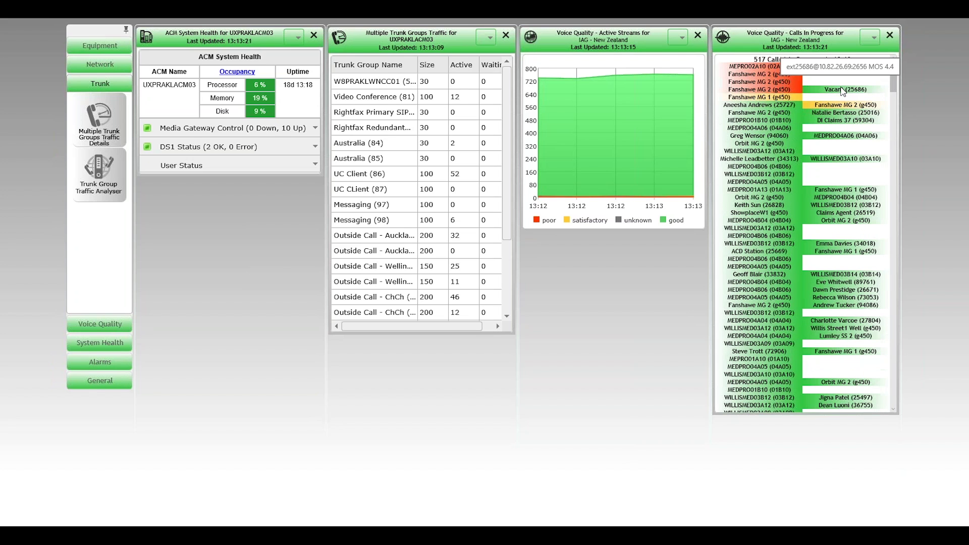
mouse_move(754, 108)
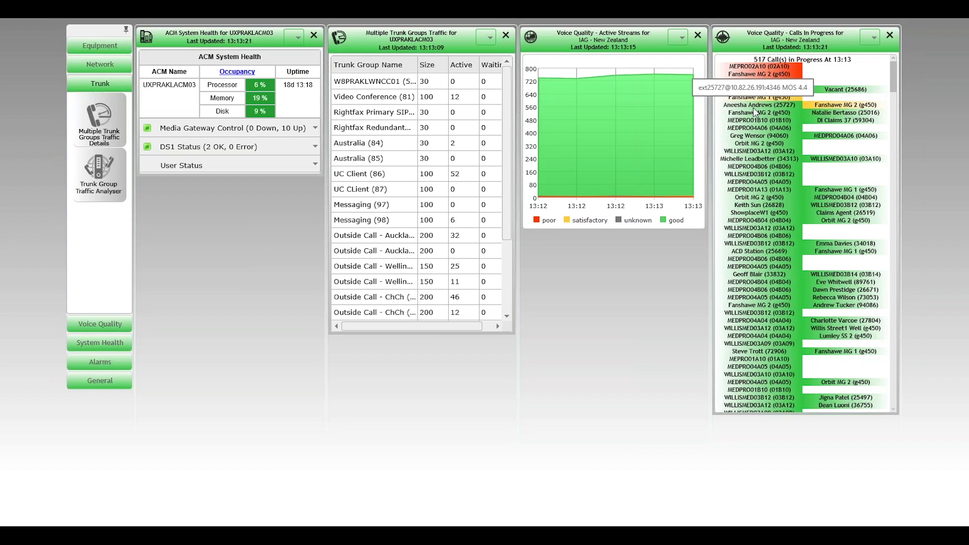